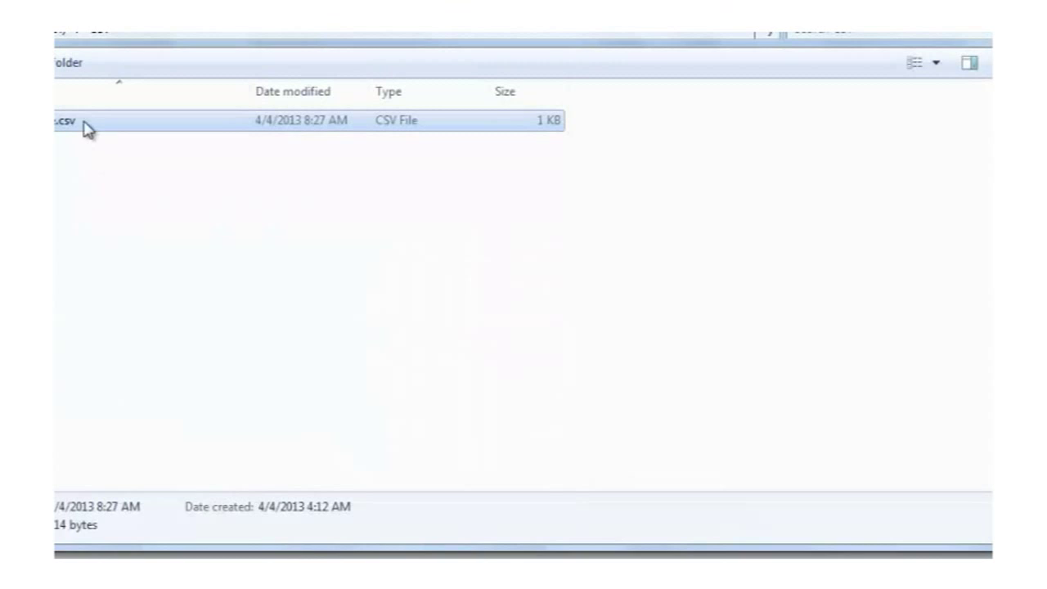
- Review the SAMAccountName header and student names in Sample.csv in Notepad, then save and close it
double_click(70, 127)
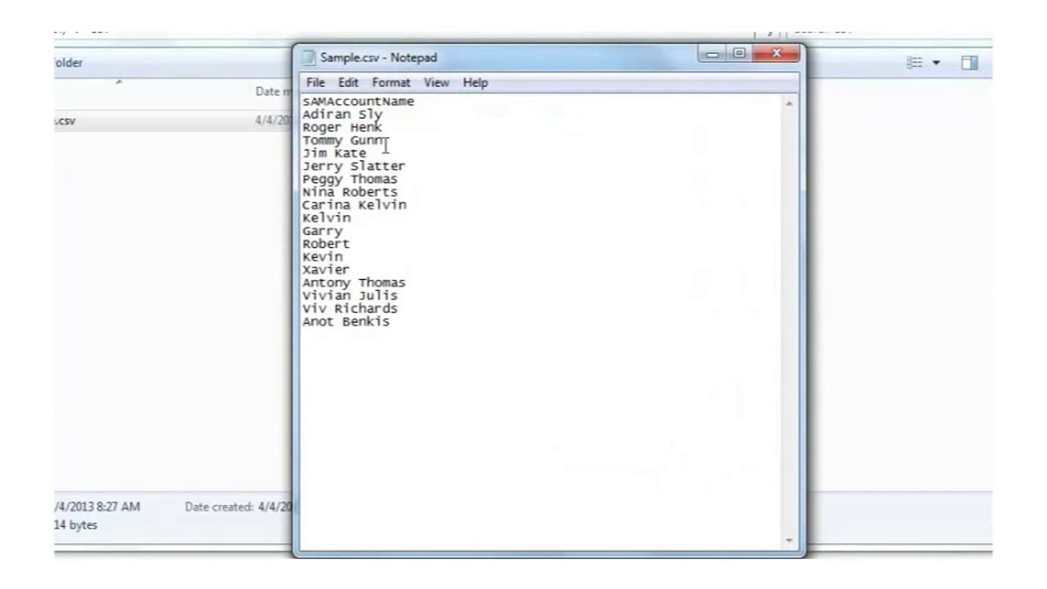
left_click_drag(304, 102, 417, 97)
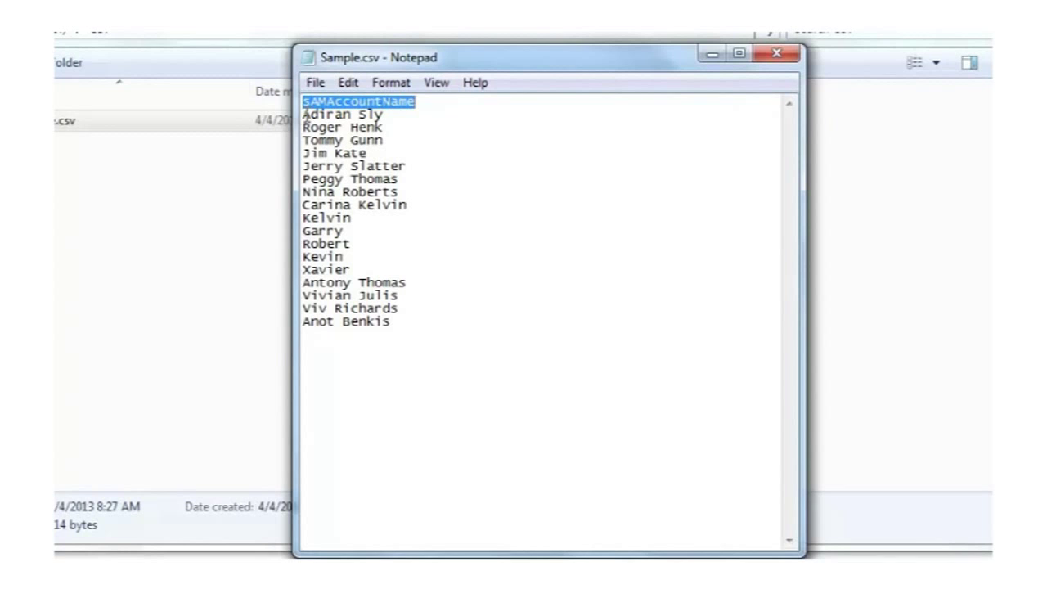
left_click_drag(304, 115, 393, 326)
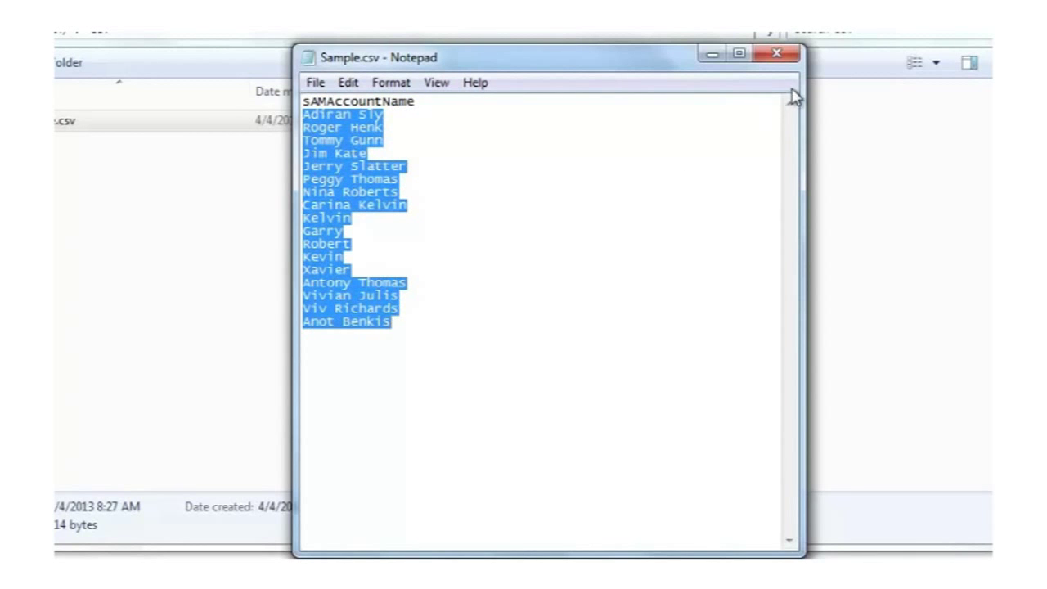
left_click(619, 178)
left_click(315, 82)
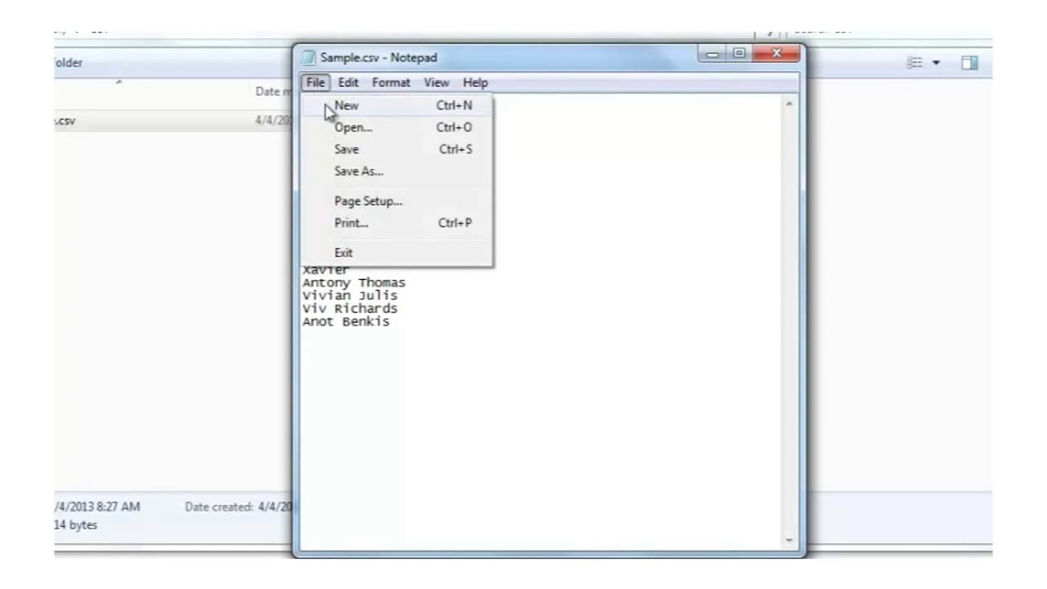
left_click(347, 149)
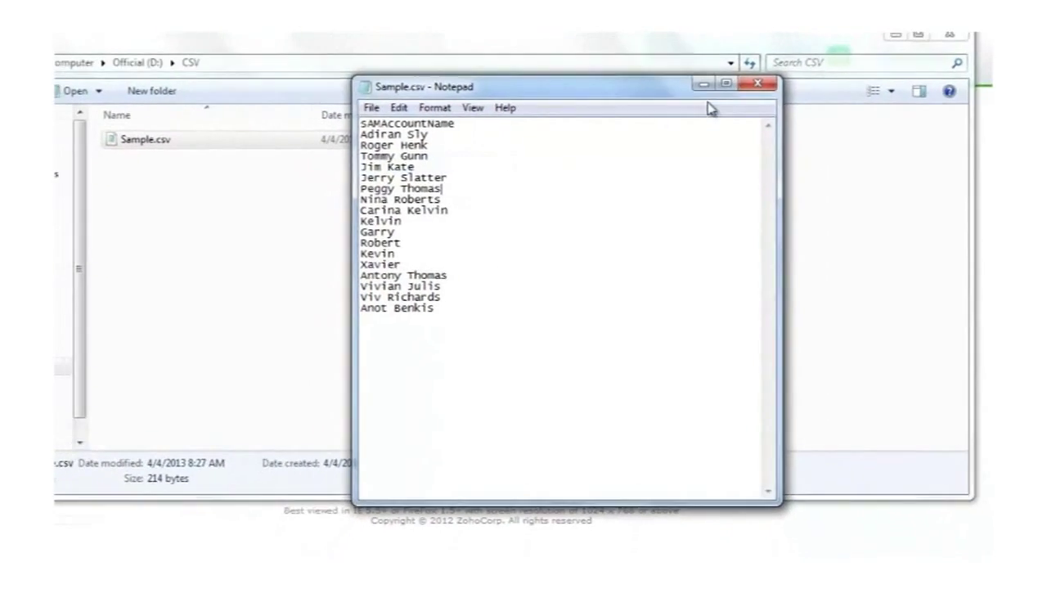
left_click(757, 83)
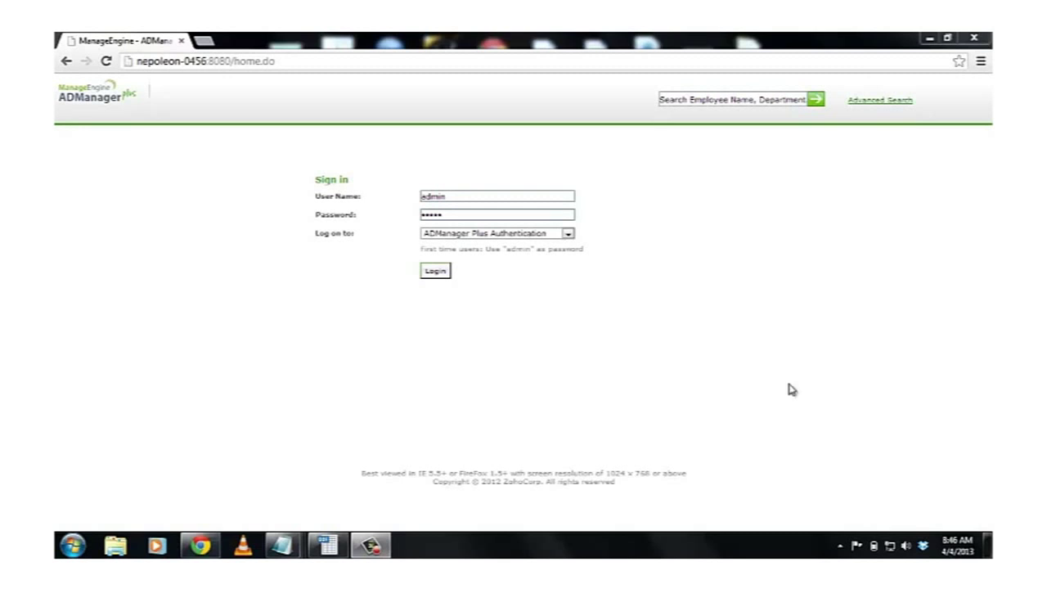
- Sign in to ADManager Plus and open the User Creation Templates list under AD Mgmt
left_click(440, 270)
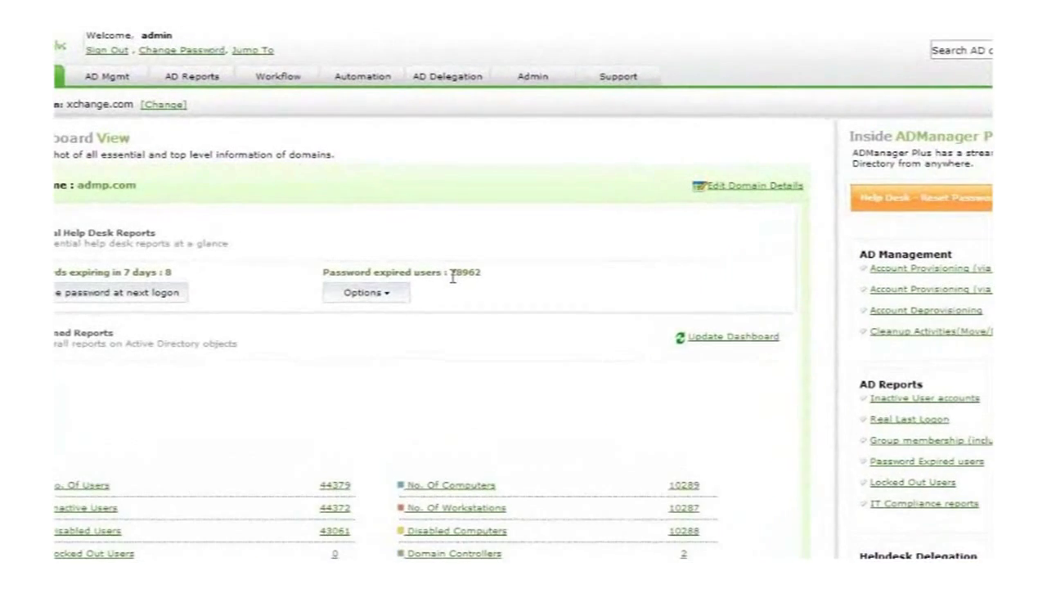
left_click(59, 37)
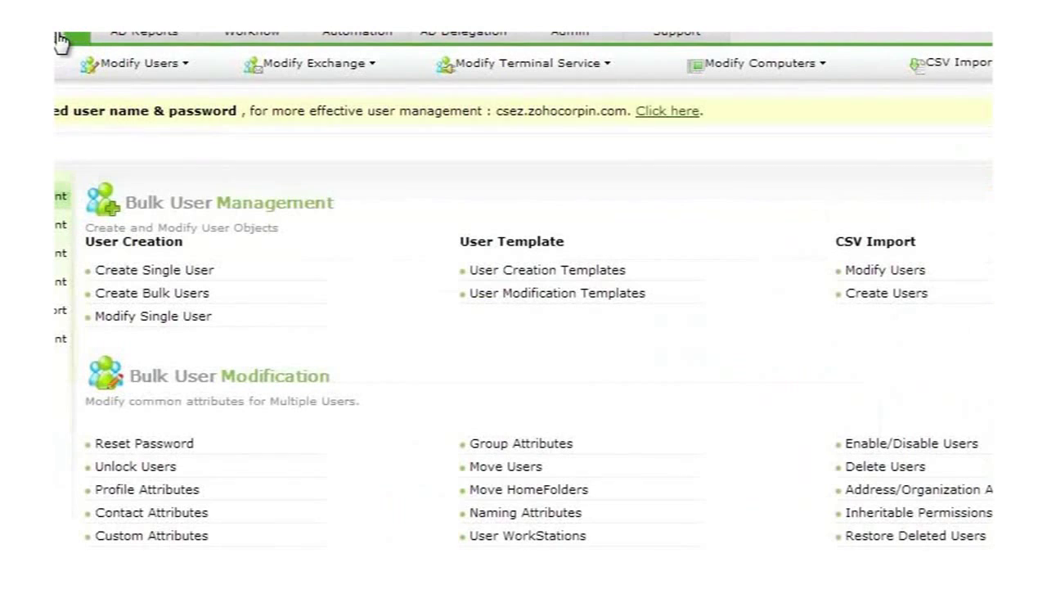
left_click(560, 277)
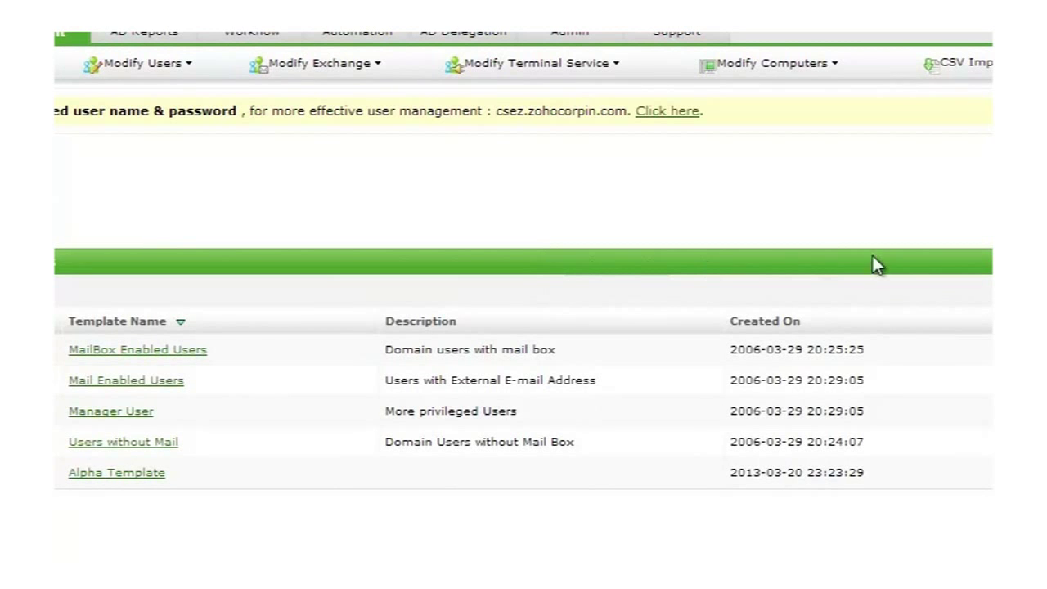
- Create a new user template whose Contact Details department is Education and Training
left_click(961, 119)
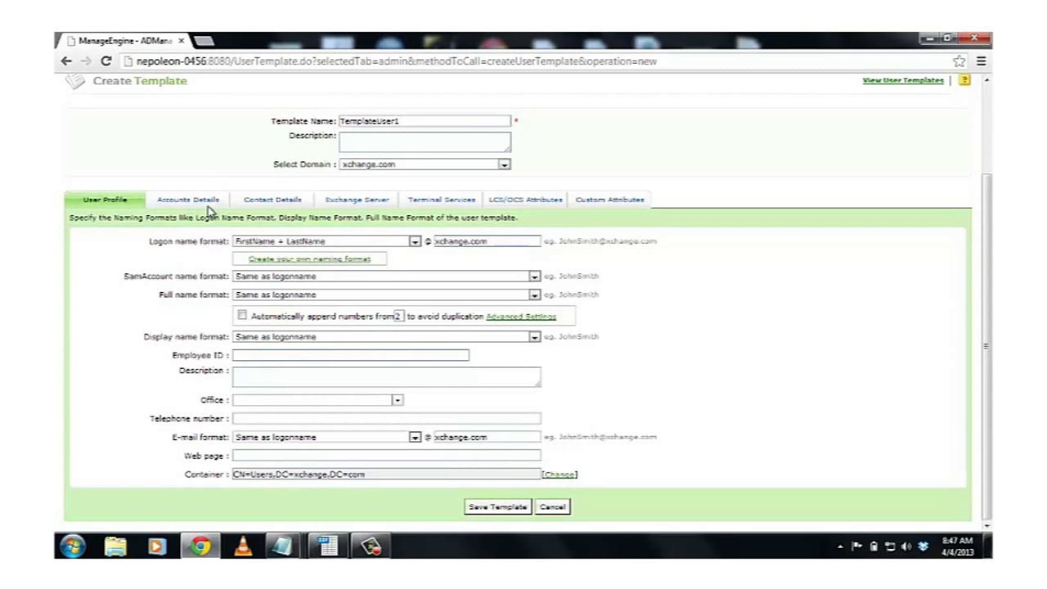
left_click(272, 201)
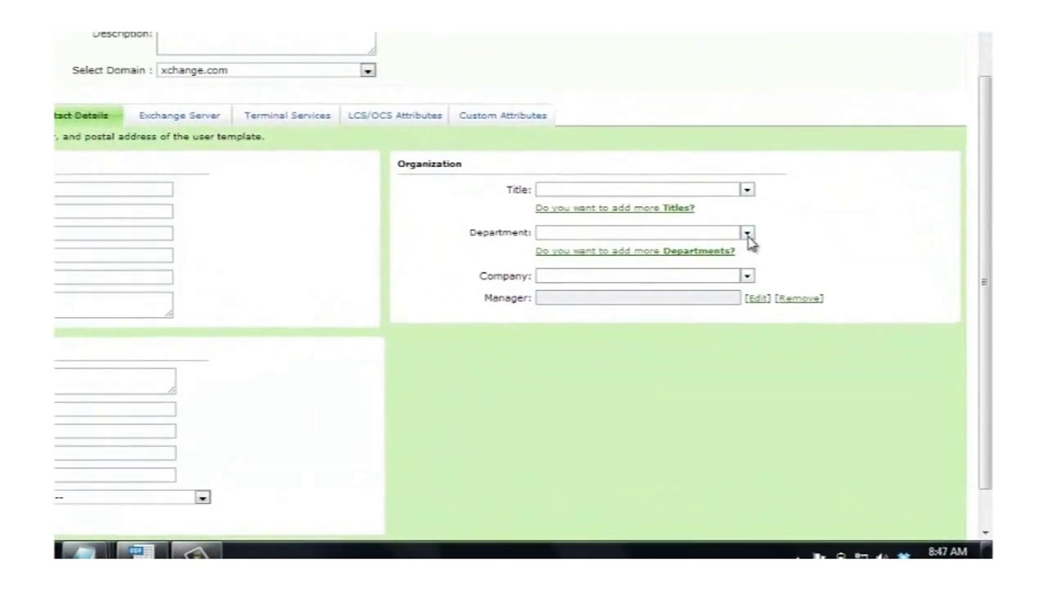
left_click(747, 233)
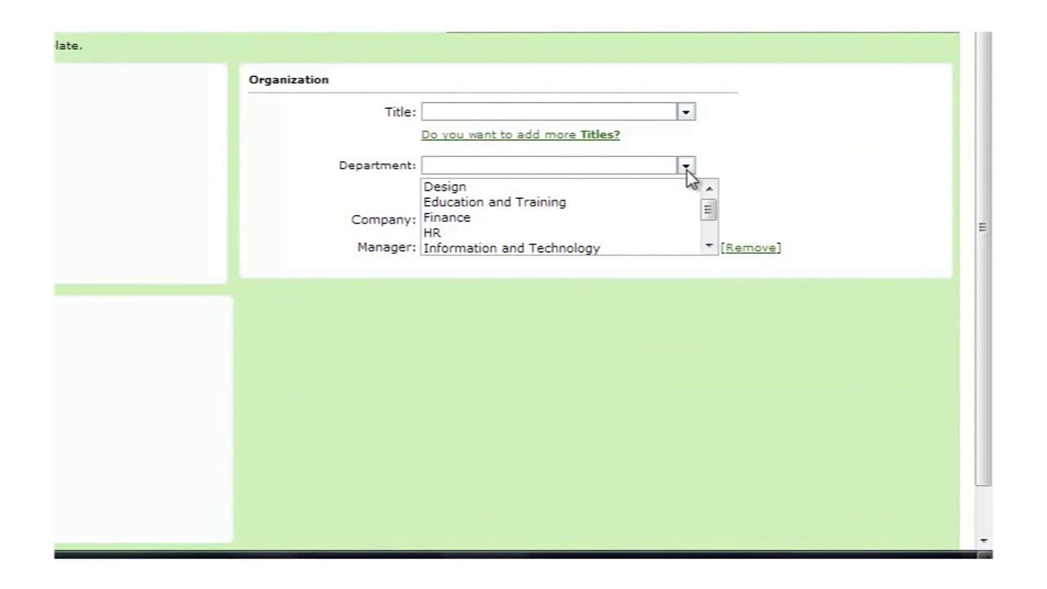
left_click(515, 202)
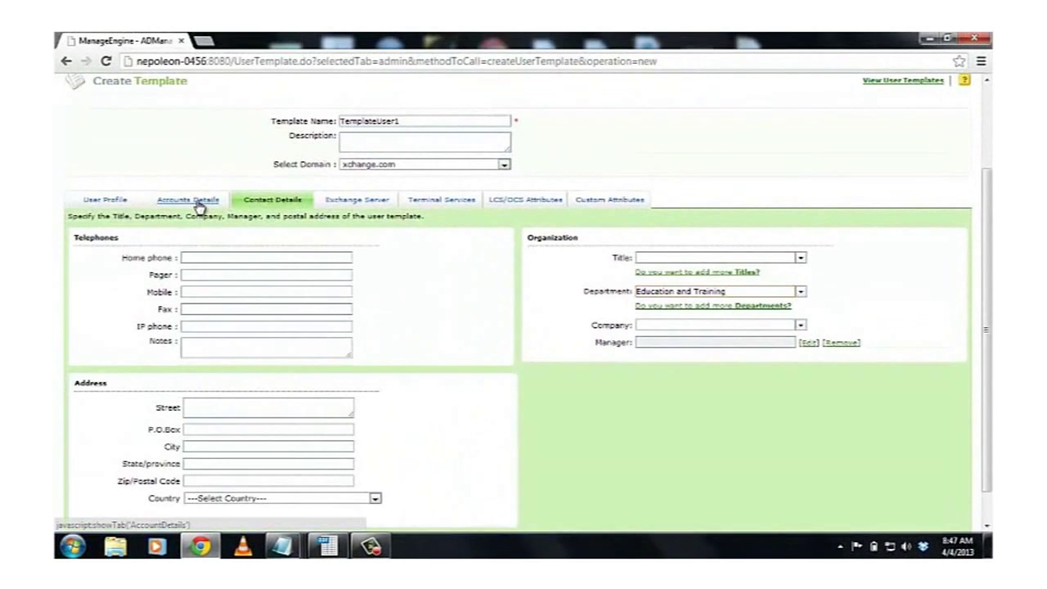
- Give the template a typed, confirmed account password and save it as TemplateUser1
left_click(194, 202)
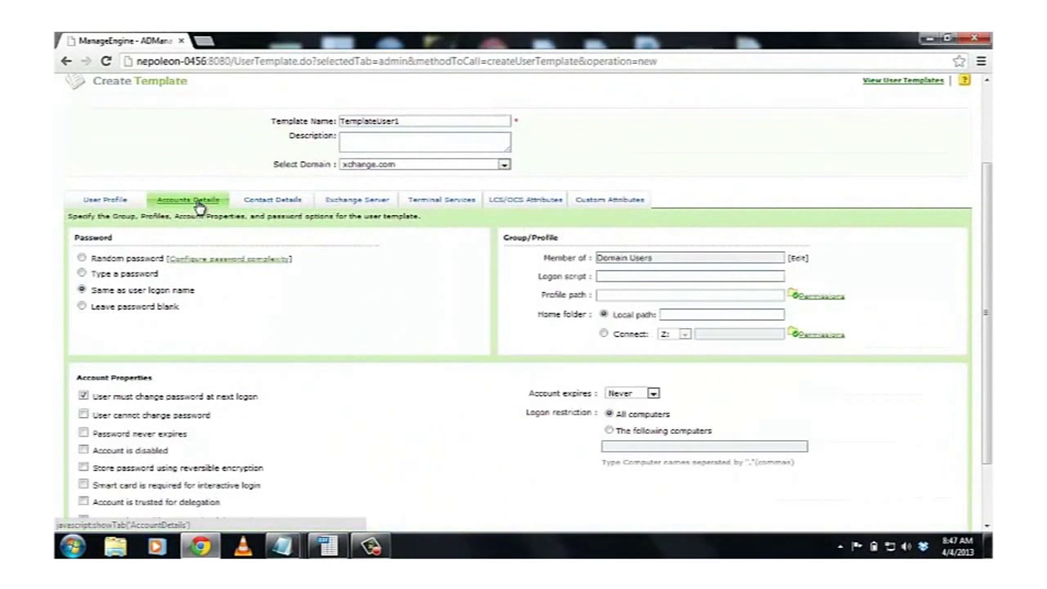
left_click(83, 273)
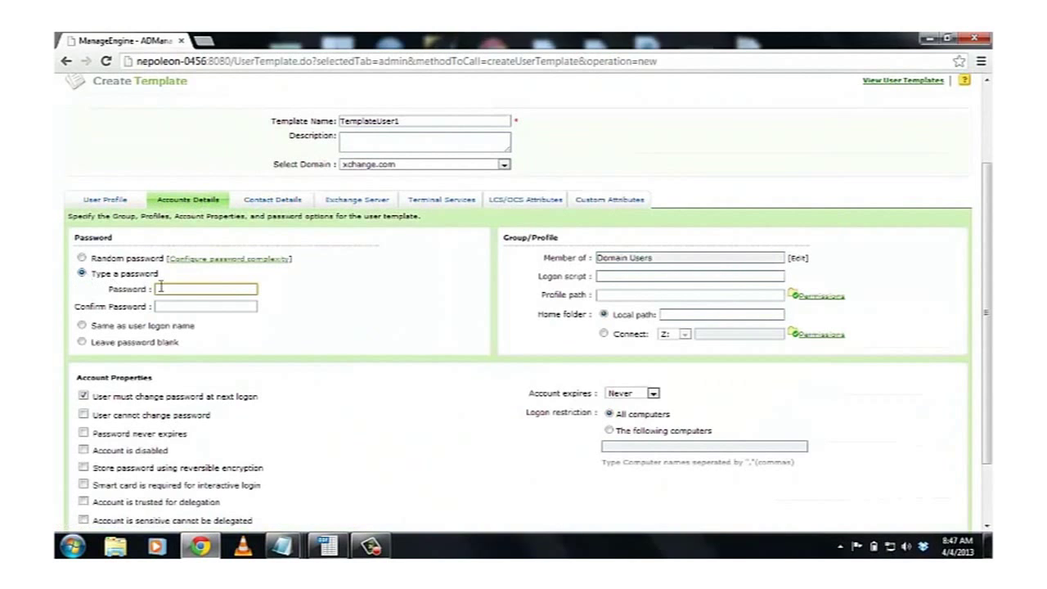
type("************")
left_click(169, 305)
type("*************")
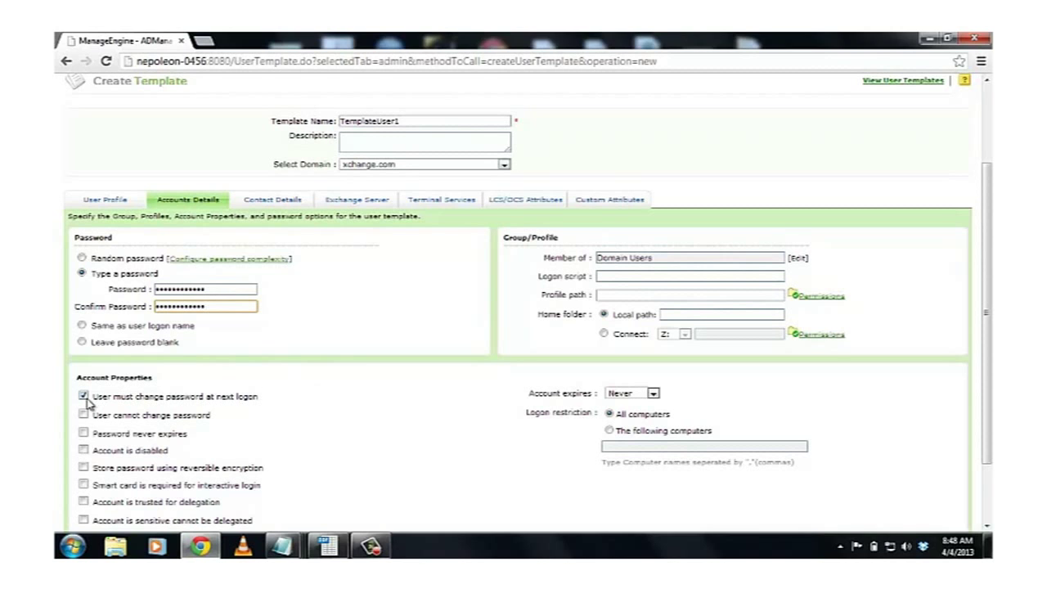
scroll(229, 348, "down", 2)
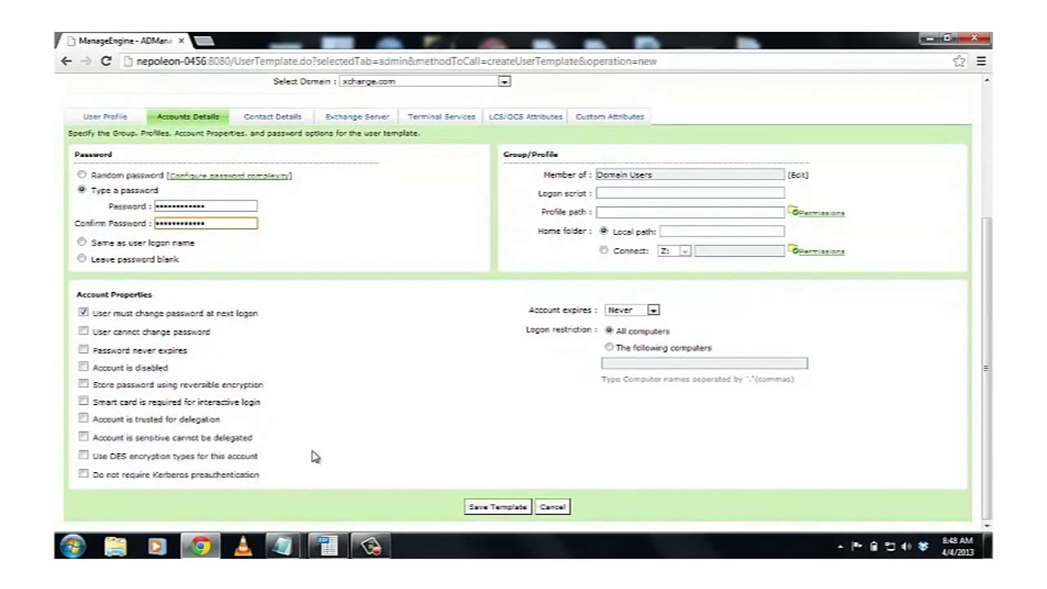
left_click(484, 507)
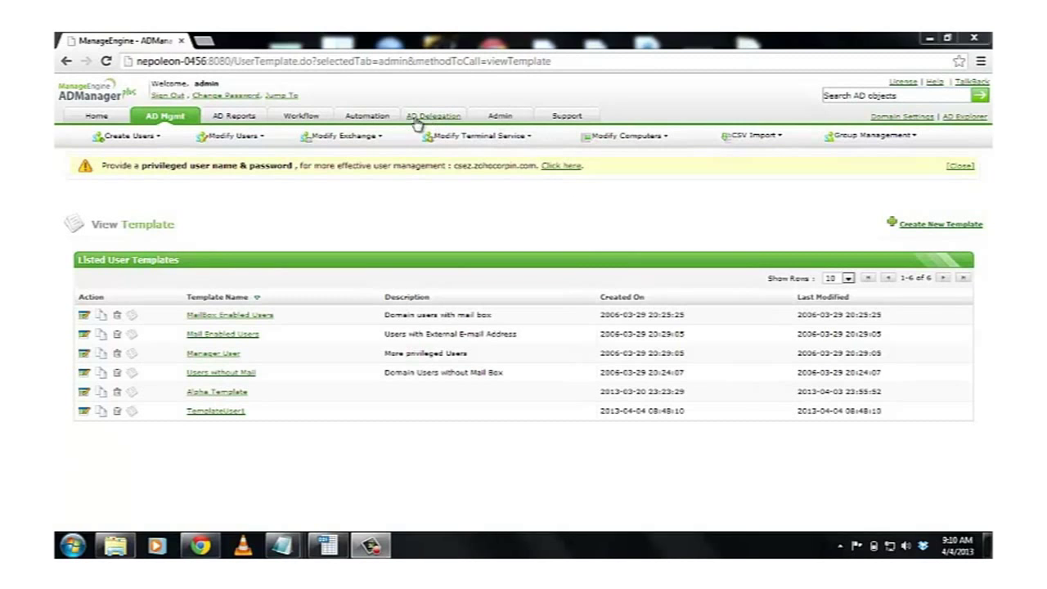
- Go to the Automation tab to view the Scheduled Automation list
left_click(367, 118)
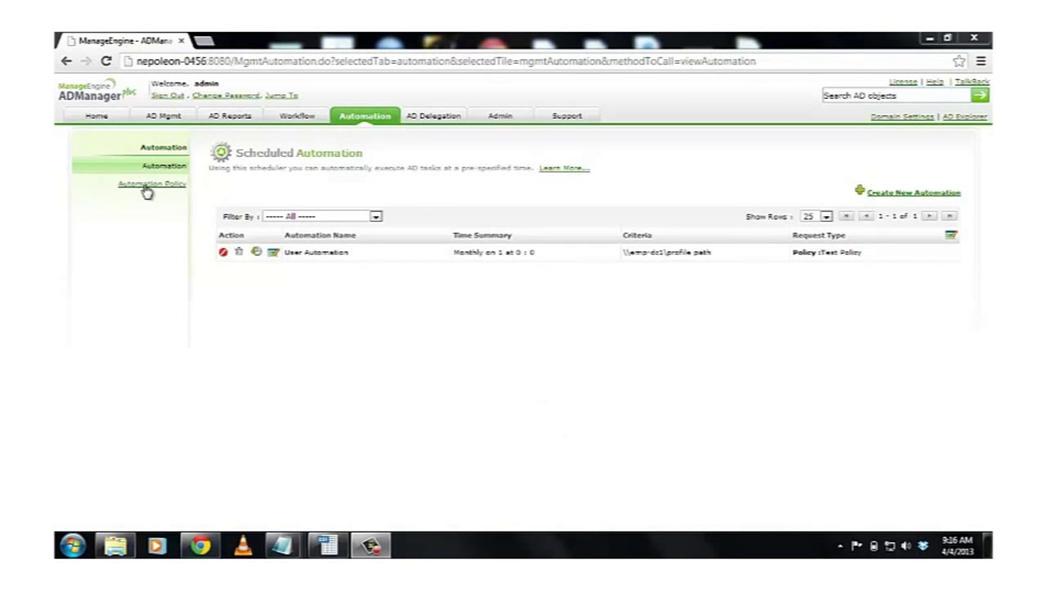
- Start a new User Automation policy named Test 123 with the description Sample
left_click(147, 188)
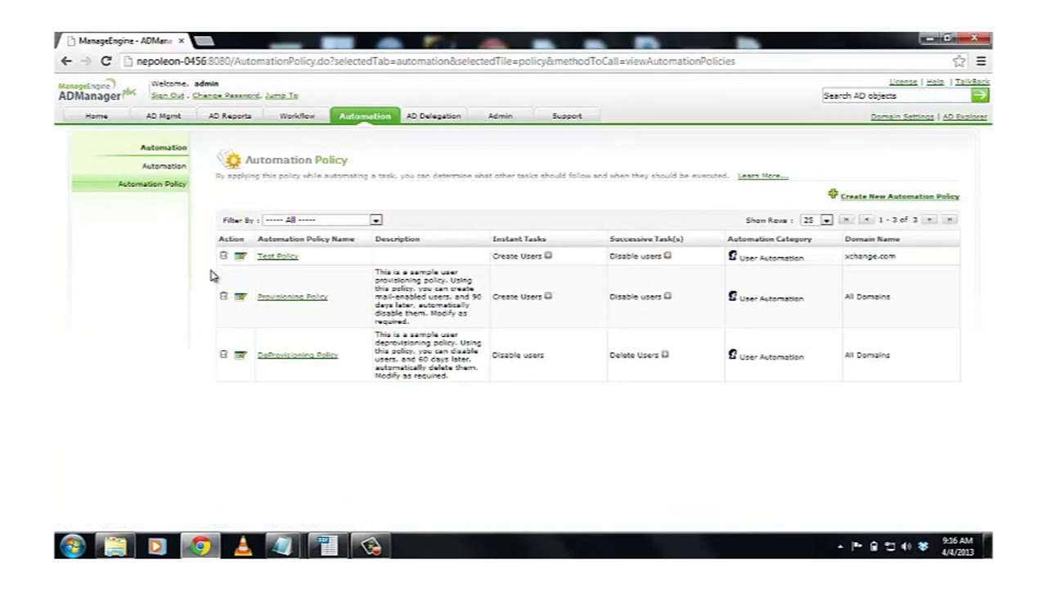
left_click(882, 204)
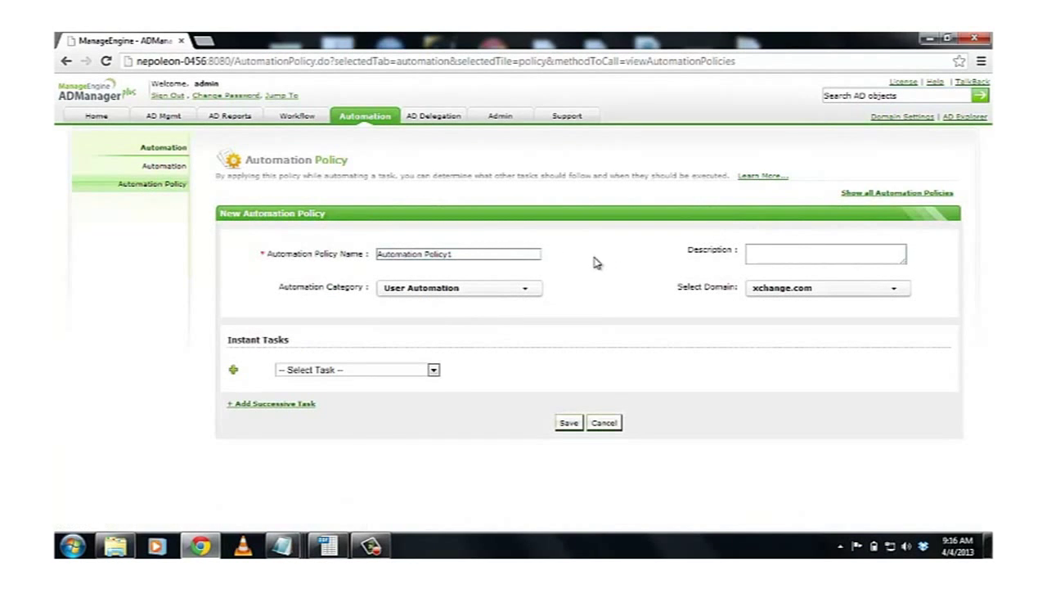
left_click_drag(460, 254, 332, 251)
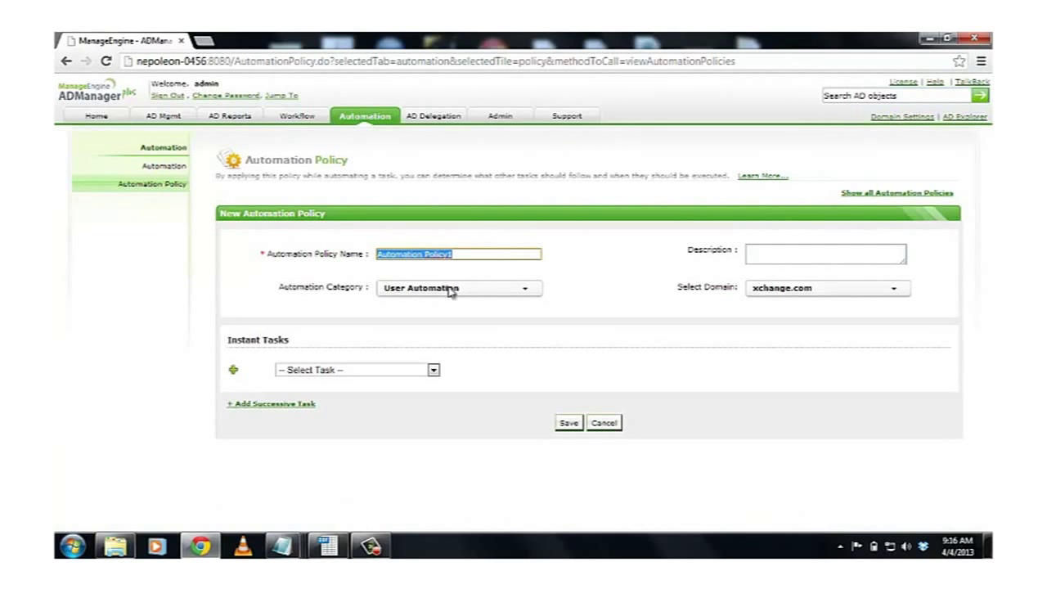
type("Test")
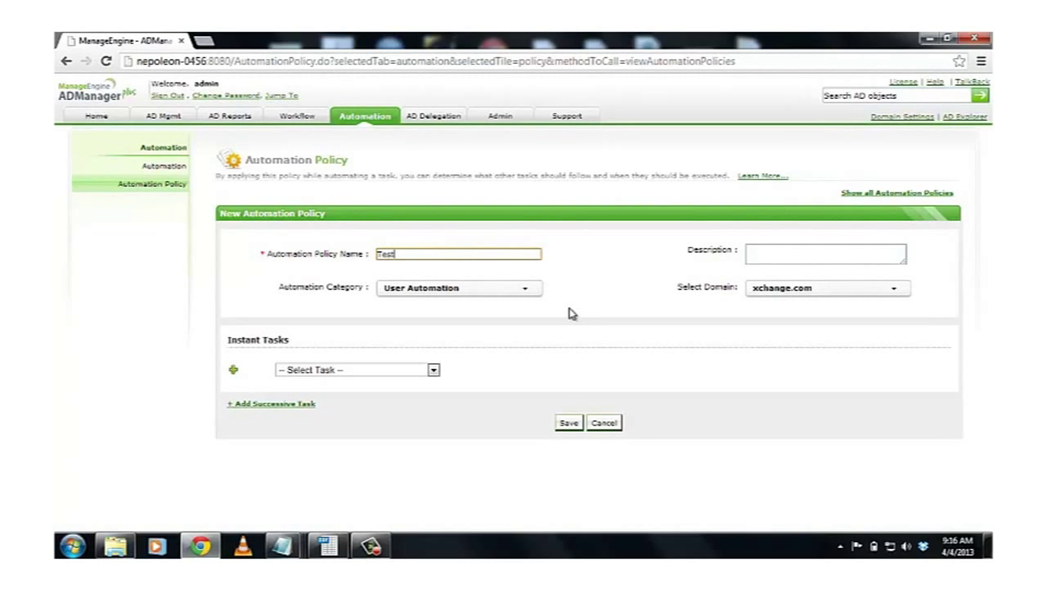
type(" 123")
left_click(774, 256)
type("Sample")
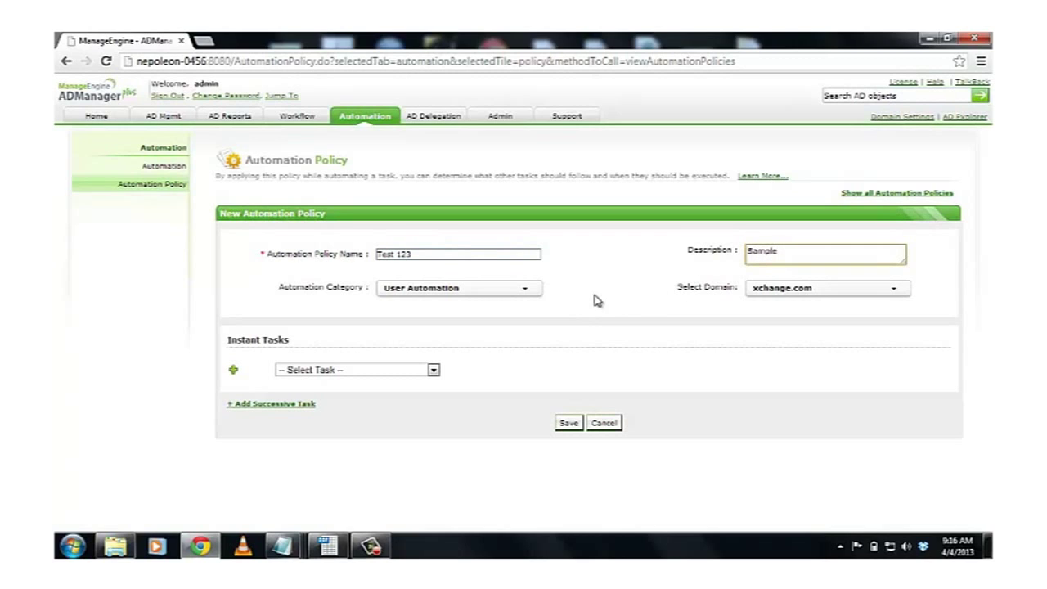
left_click(481, 295)
left_click(453, 309)
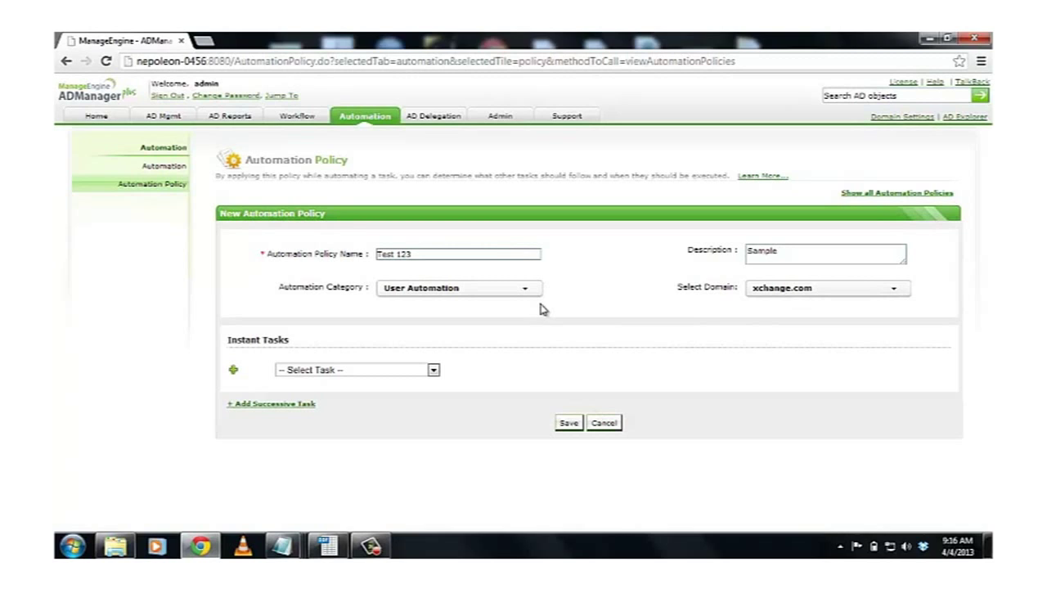
- Set the policy's instant task to Create Users using the TemplateUser1 template
left_click(413, 376)
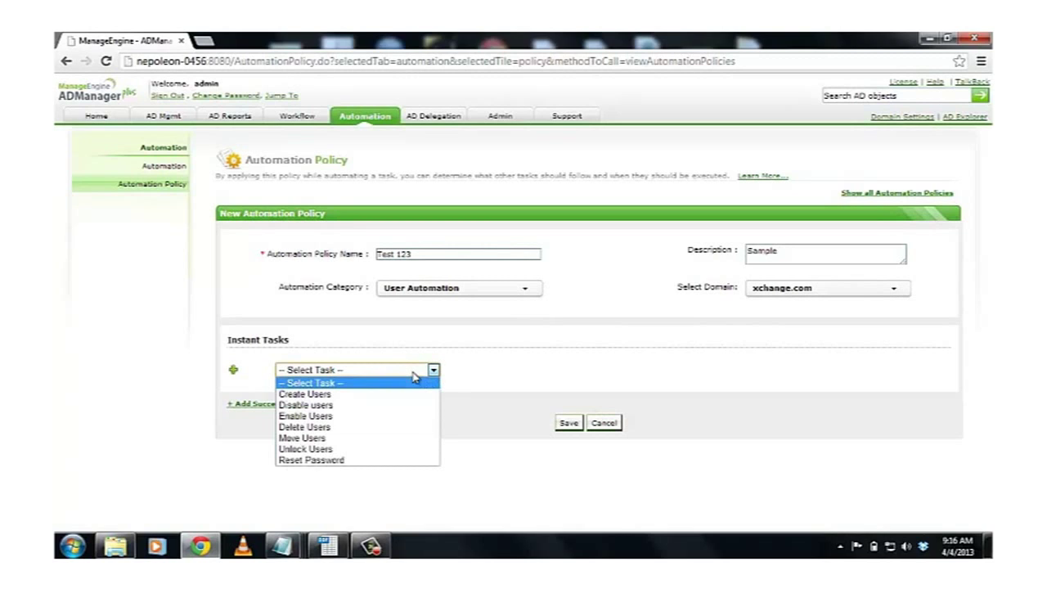
left_click(354, 393)
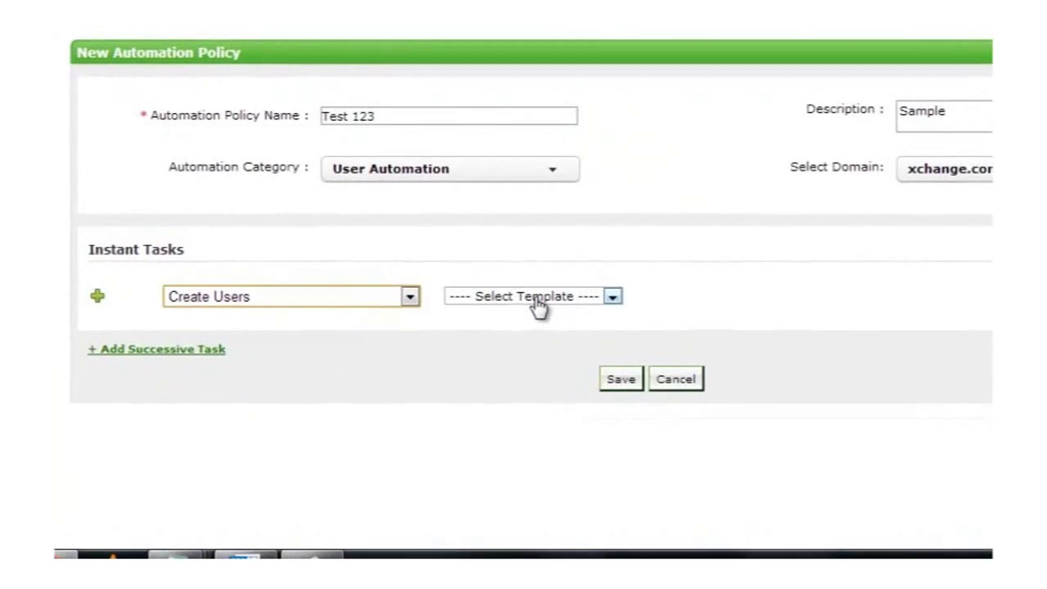
left_click(513, 372)
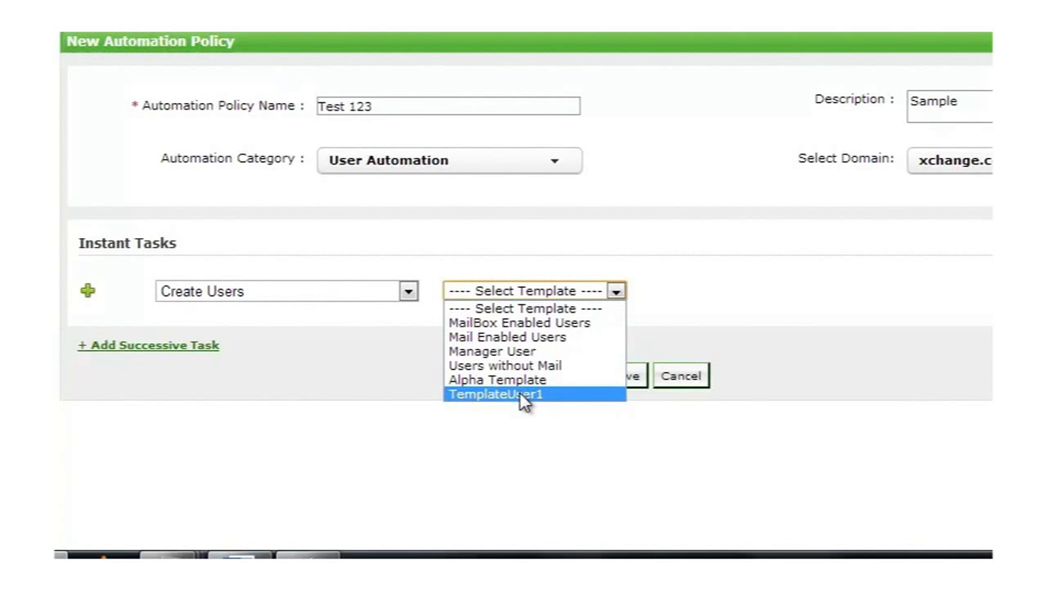
left_click(523, 394)
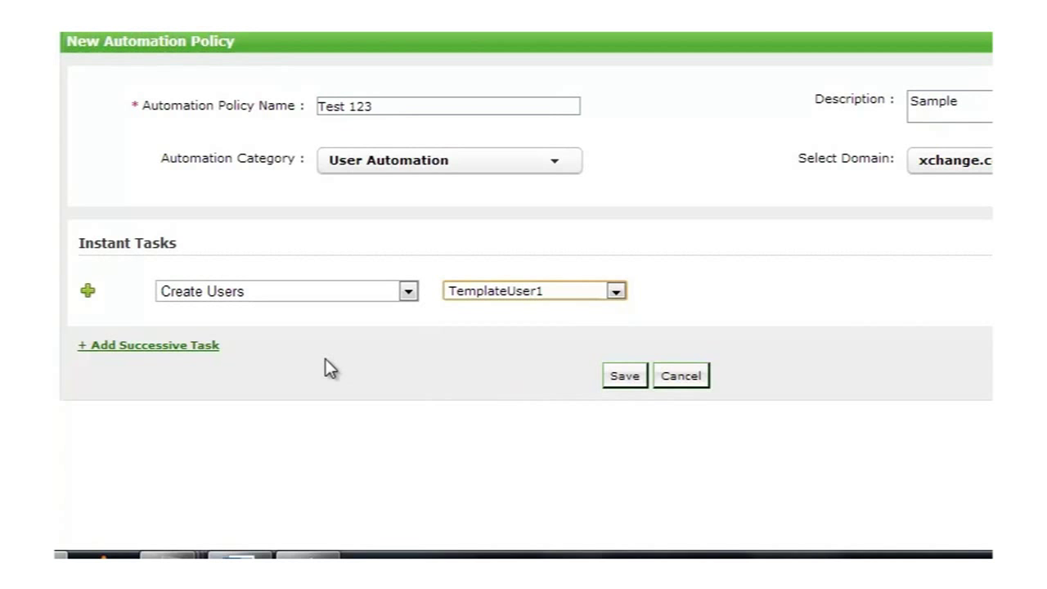
- Add a successive task that disables users after 305 days
left_click(129, 346)
scroll(483, 358, "down", 3)
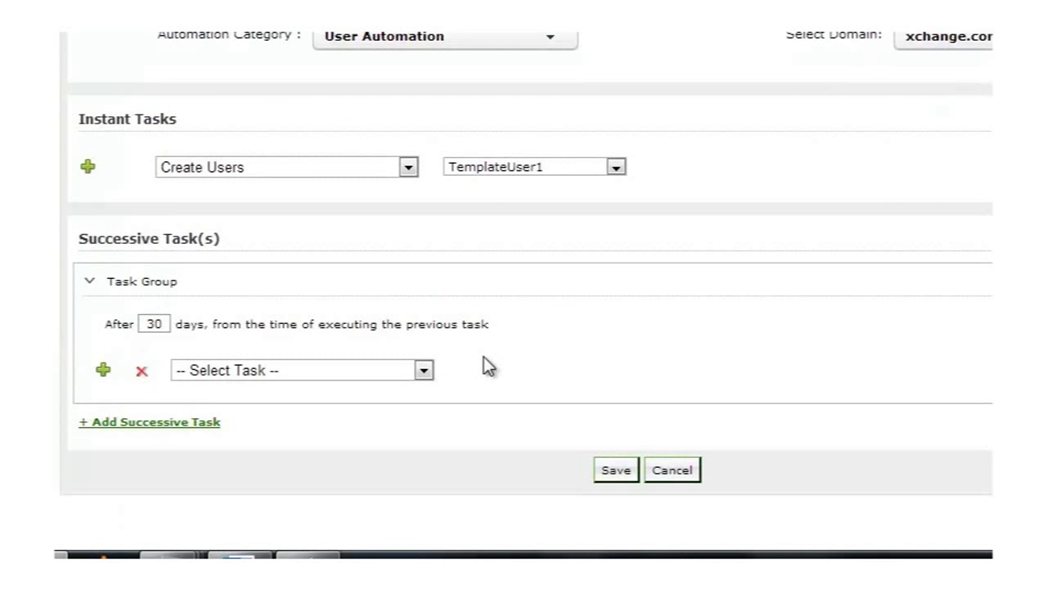
double_click(165, 324)
key("BackSpace")
type("305")
left_click(258, 372)
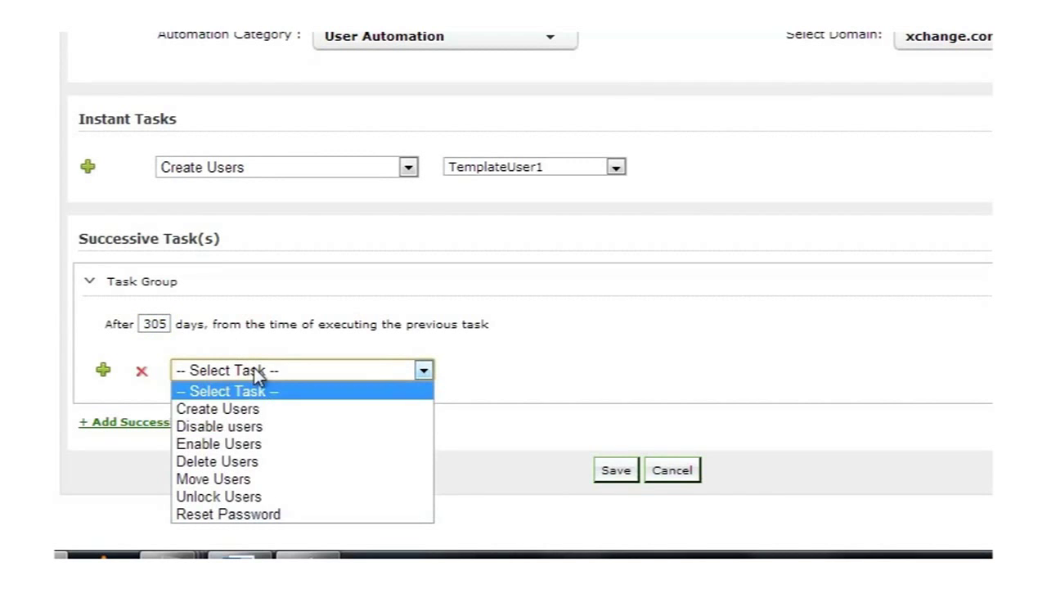
left_click(243, 427)
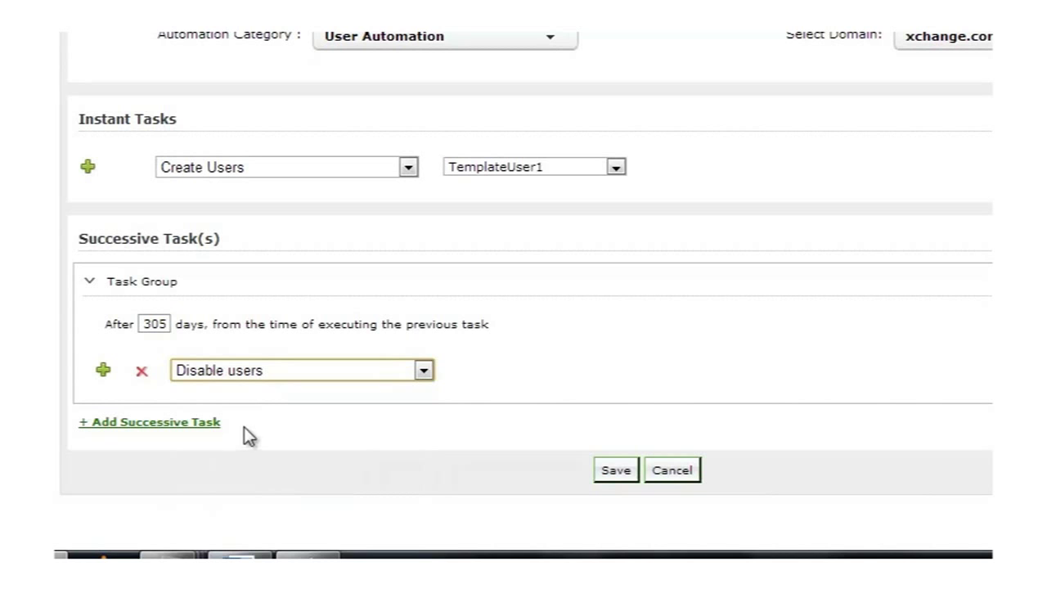
- Add a second successive task deleting users after 61 days, and save the policy
left_click(168, 423)
scroll(168, 430, "down", 2)
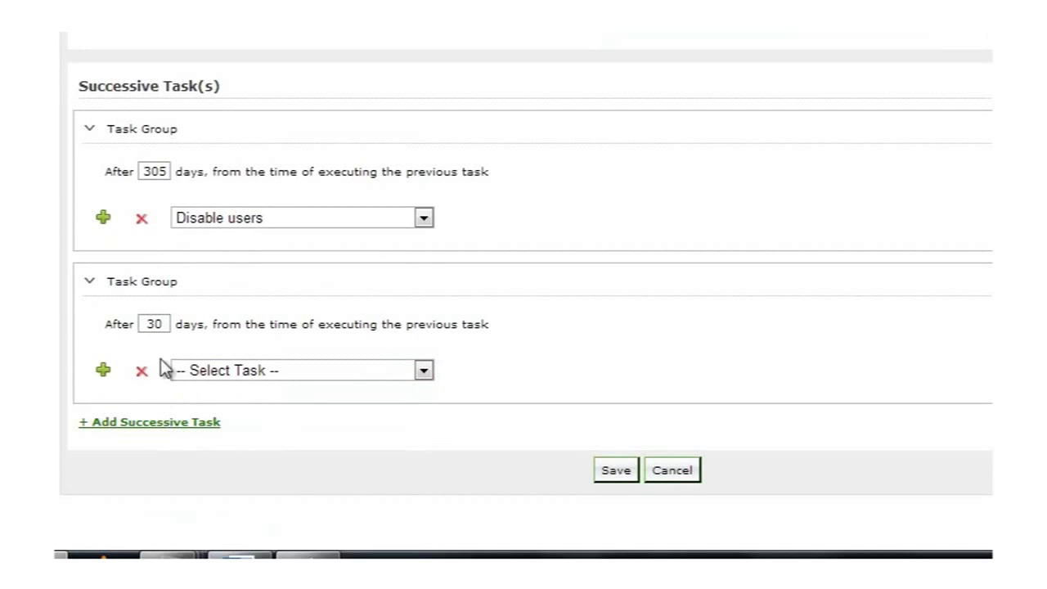
double_click(159, 324)
type("61")
left_click(252, 370)
left_click(232, 463)
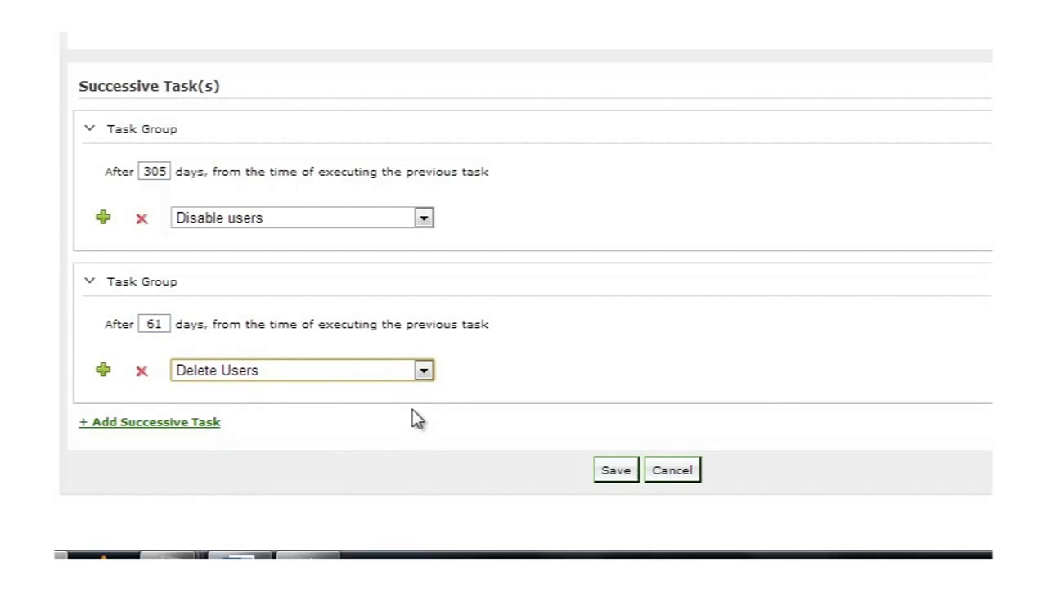
left_click(618, 475)
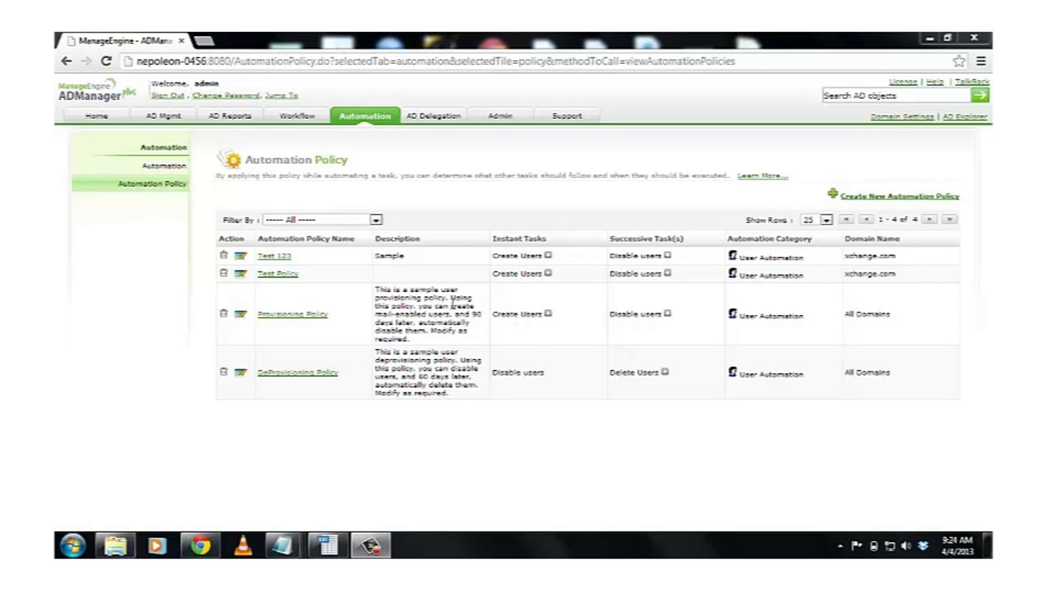
- Create a scheduled automation named Test 1234, description Students, in the User Automation category
left_click(177, 167)
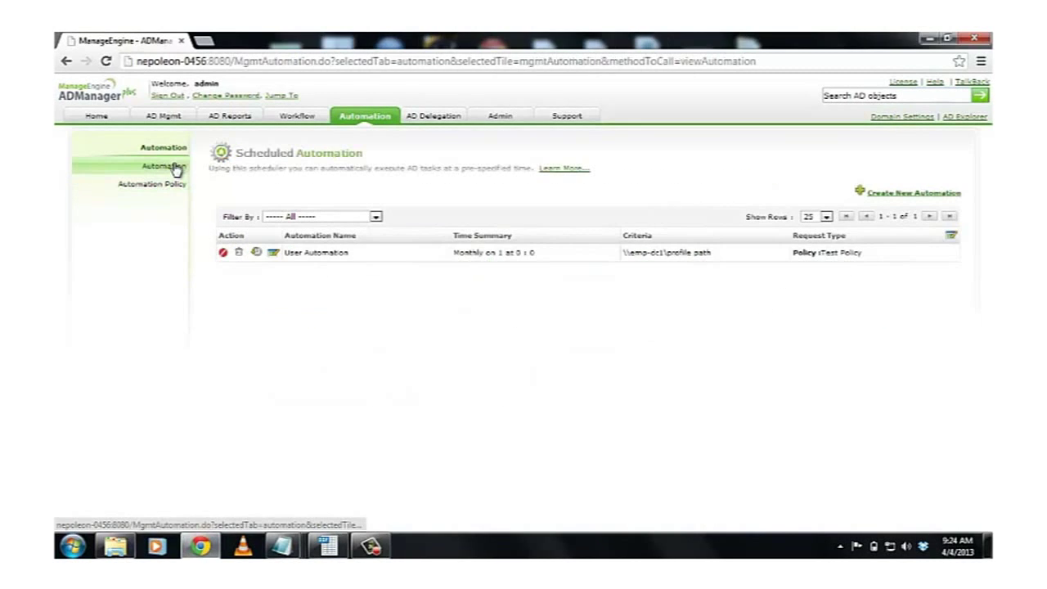
left_click(894, 194)
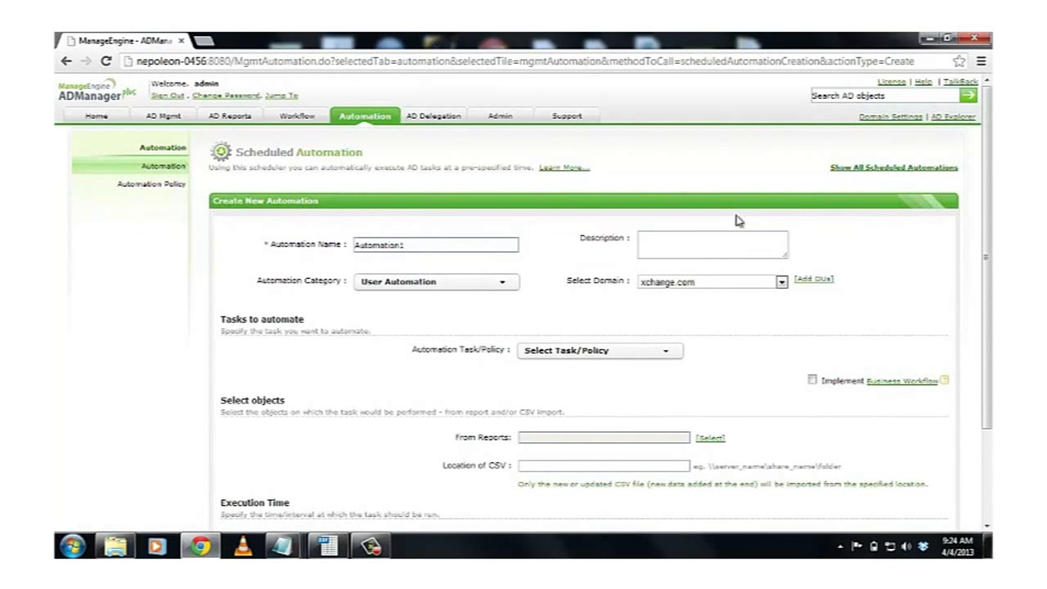
double_click(409, 242)
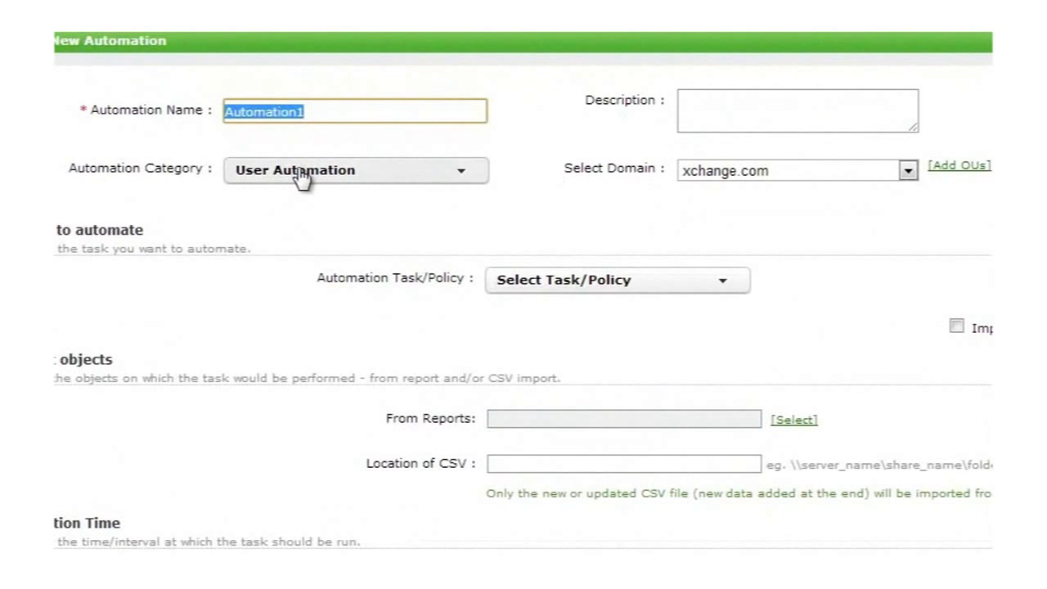
type("Test ")
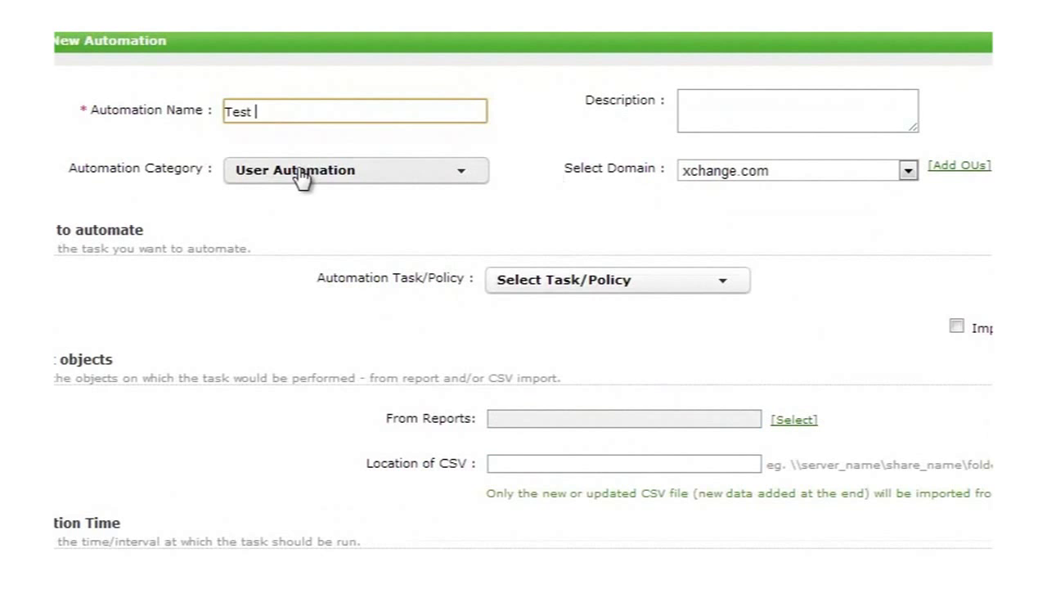
type("1234")
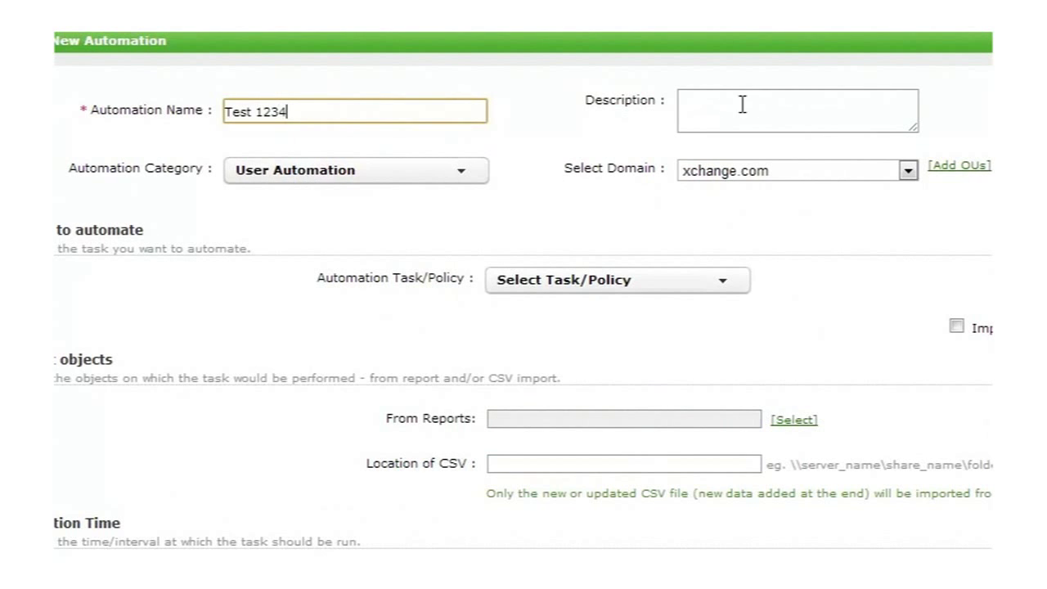
left_click(754, 104)
type("Students")
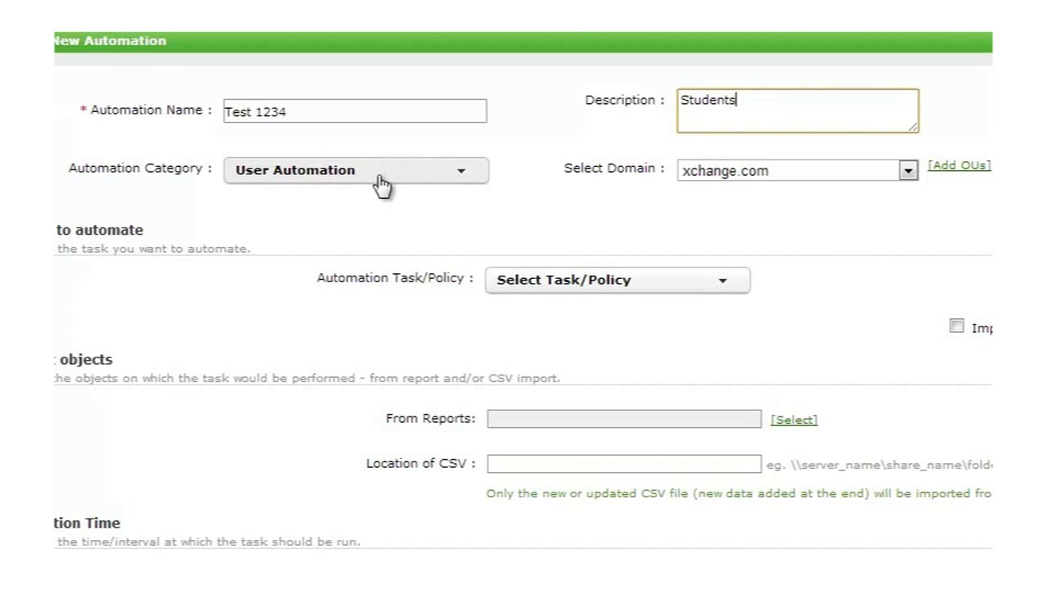
left_click(380, 184)
left_click(336, 203)
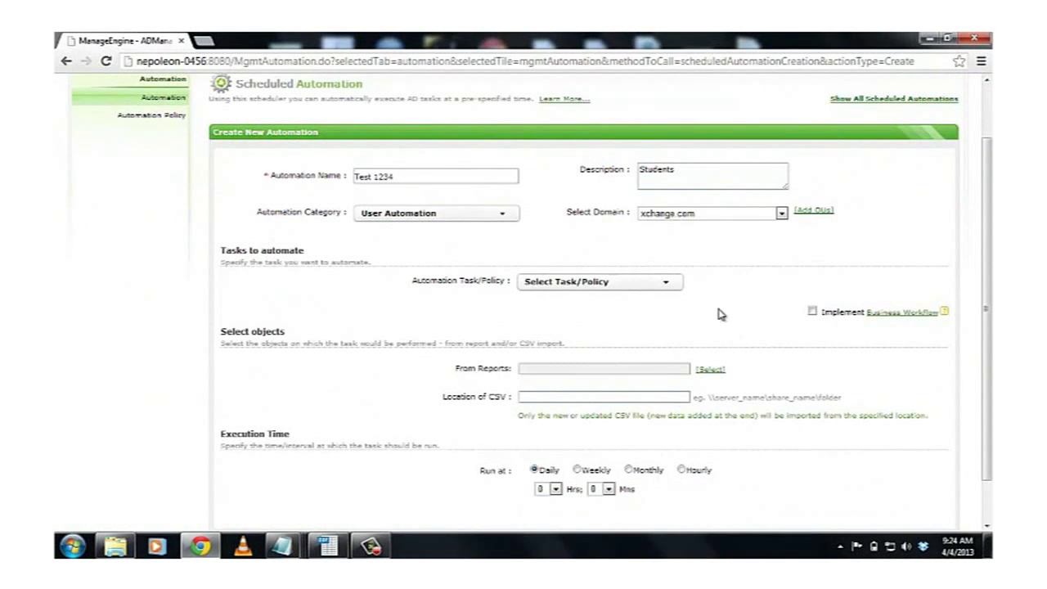
- Choose the Test 123 automation policy and enter the CSV file's network location
left_click(665, 286)
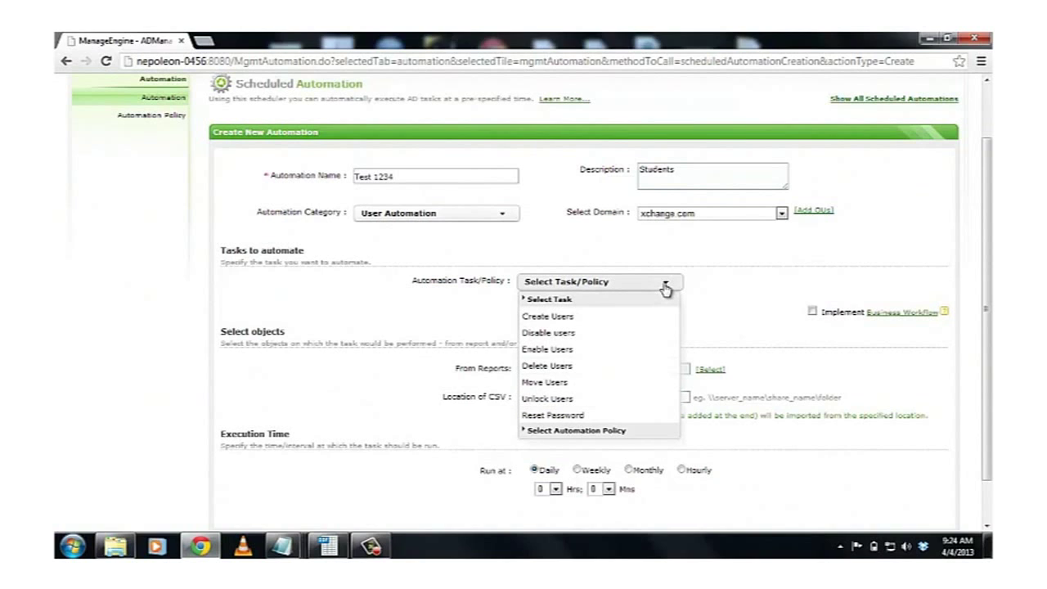
left_click(571, 431)
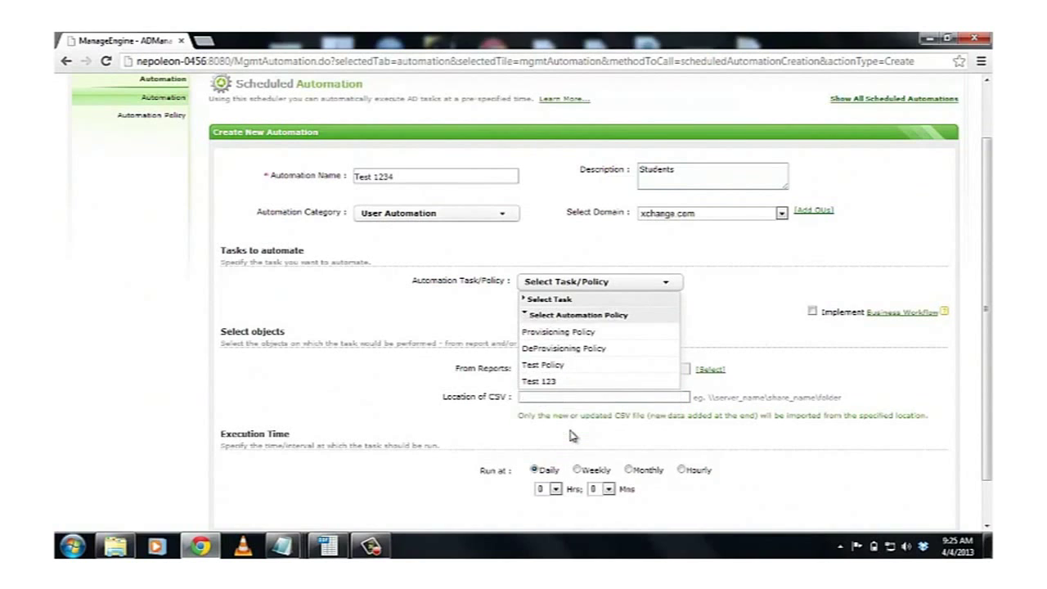
left_click(567, 387)
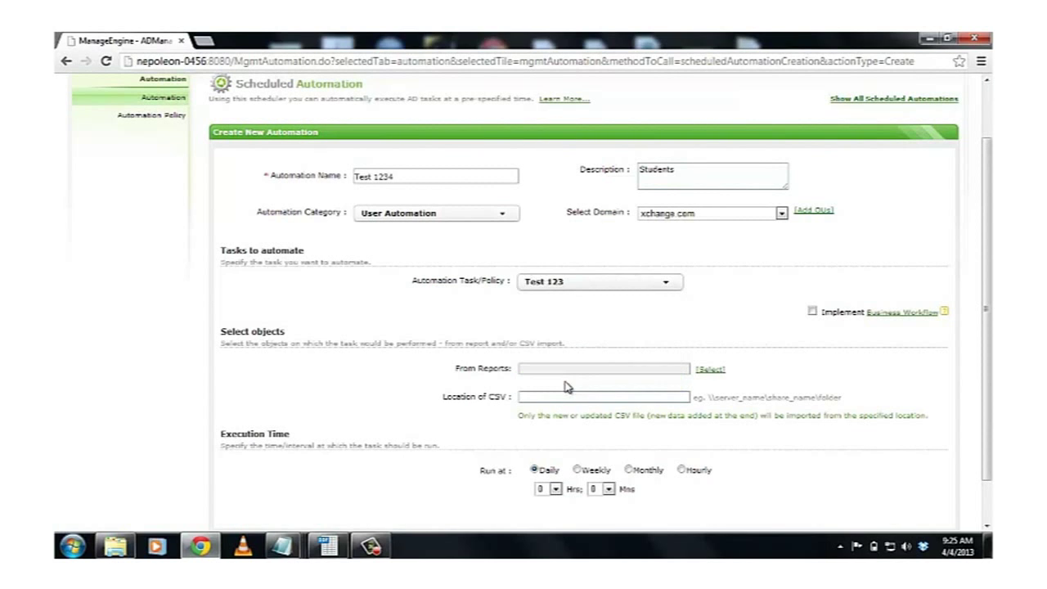
scroll(567, 344, "down", 1)
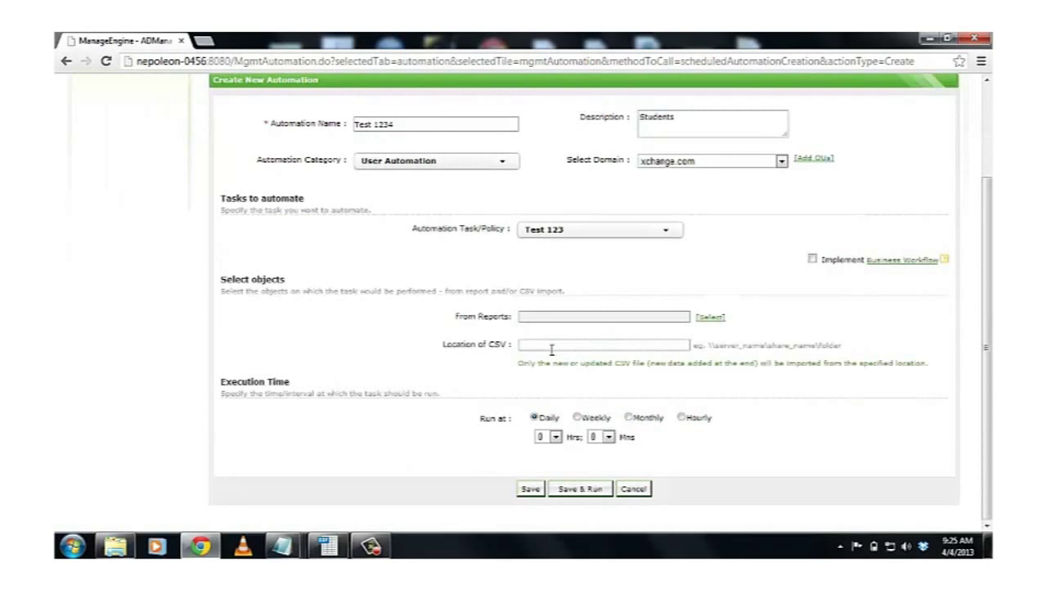
left_click(549, 343)
type("\\\\")
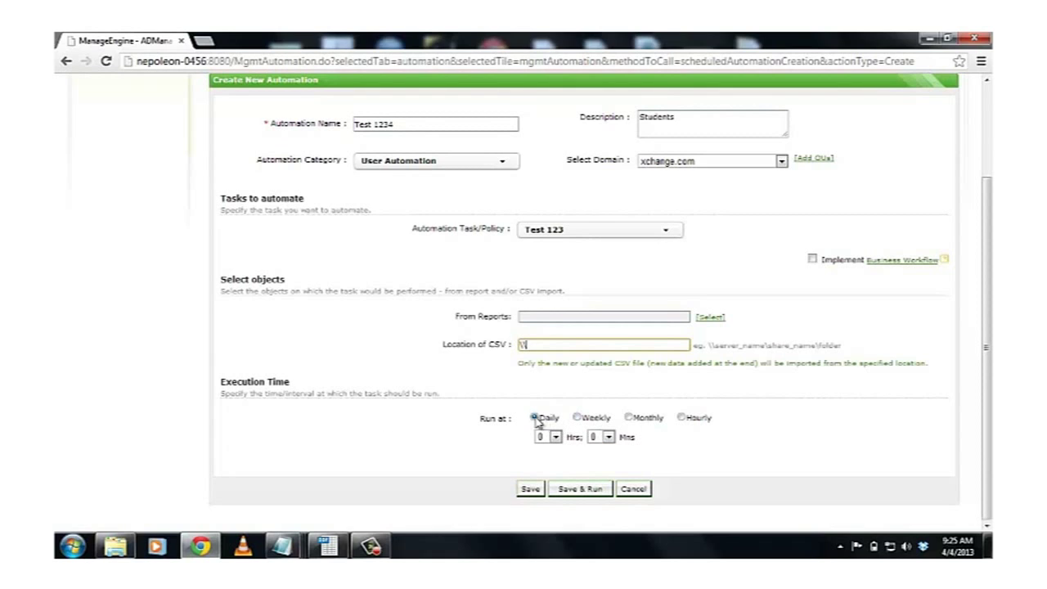
- Schedule the automation hourly every 16 hours, then Save & Run it
left_click(577, 417)
left_click(628, 418)
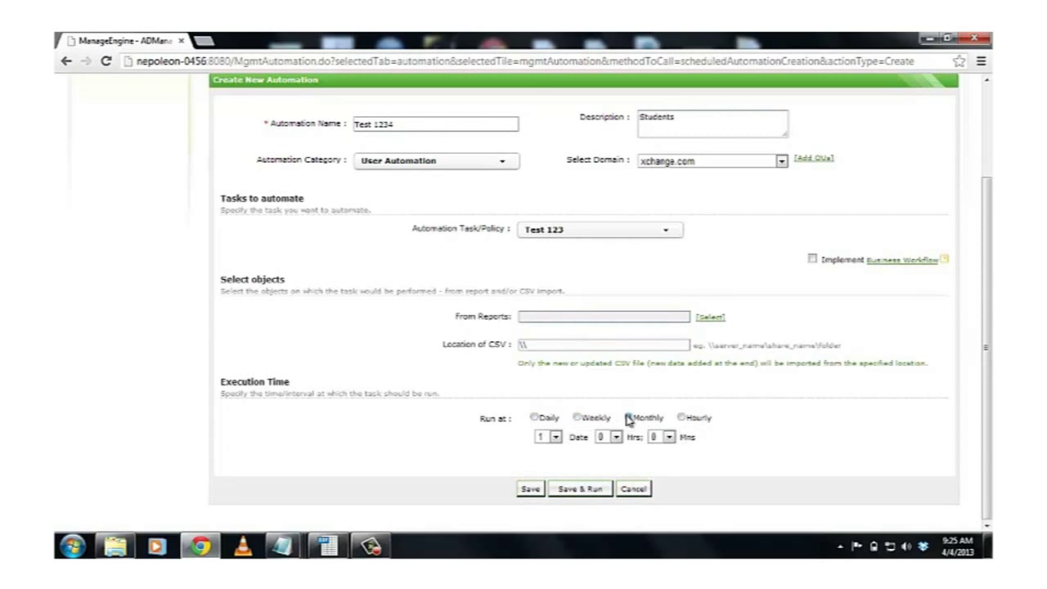
left_click(682, 417)
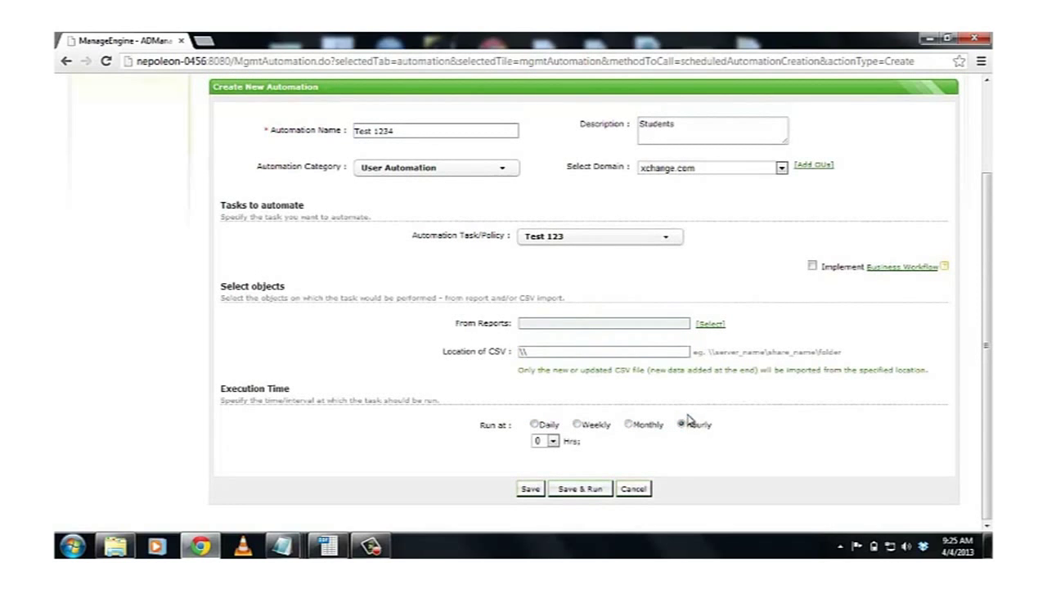
left_click(552, 440)
left_click(542, 408)
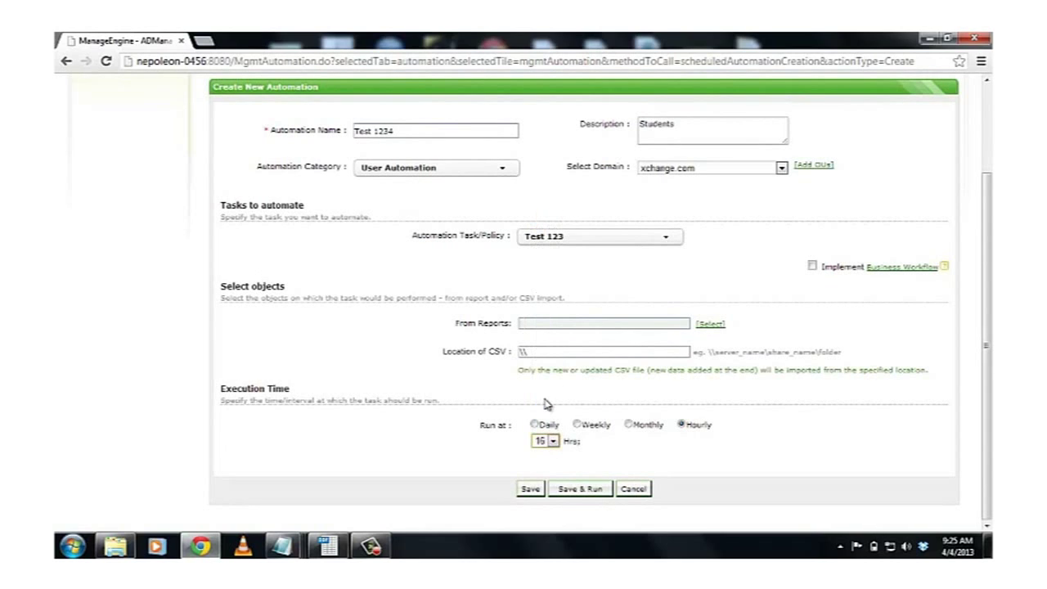
left_click(574, 489)
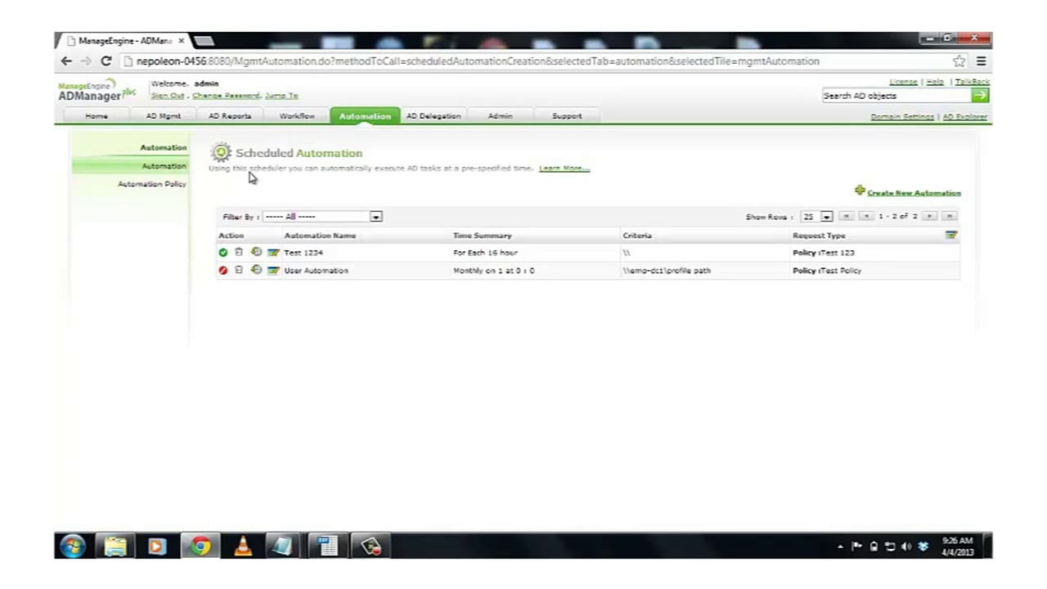
- Sign out of ADManager Plus using the Sign Out link at the top
left_click(166, 96)
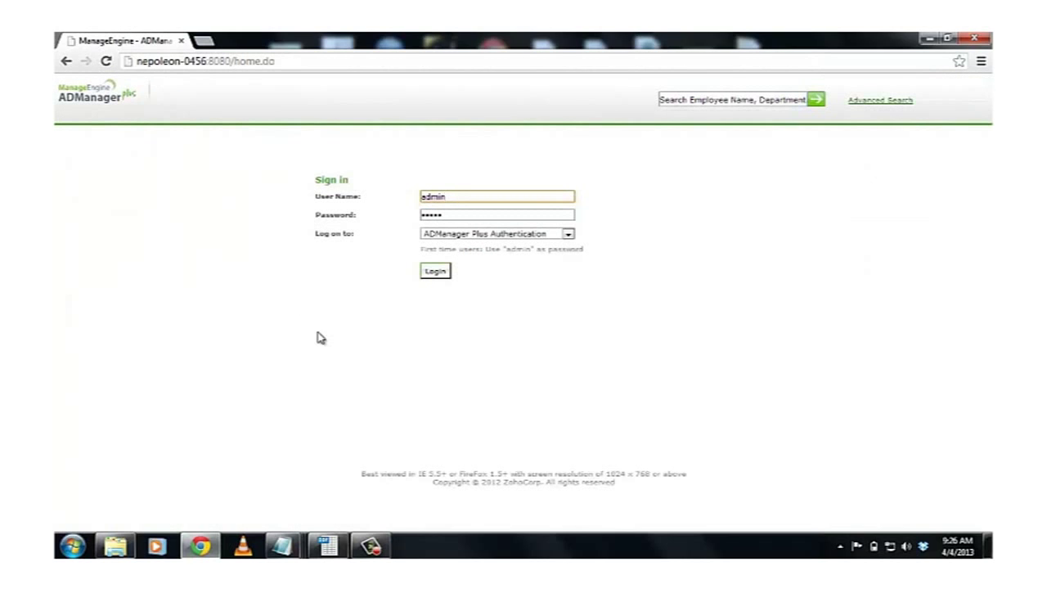